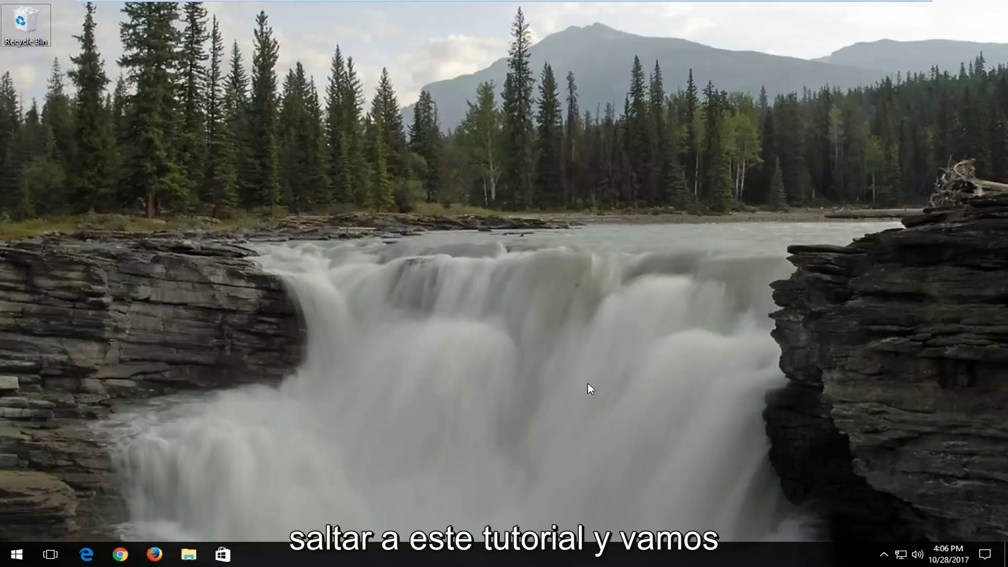
Search the Start menu for 'control panel', replacing the mistaken 'add dev' query.
left_click(7, 559)
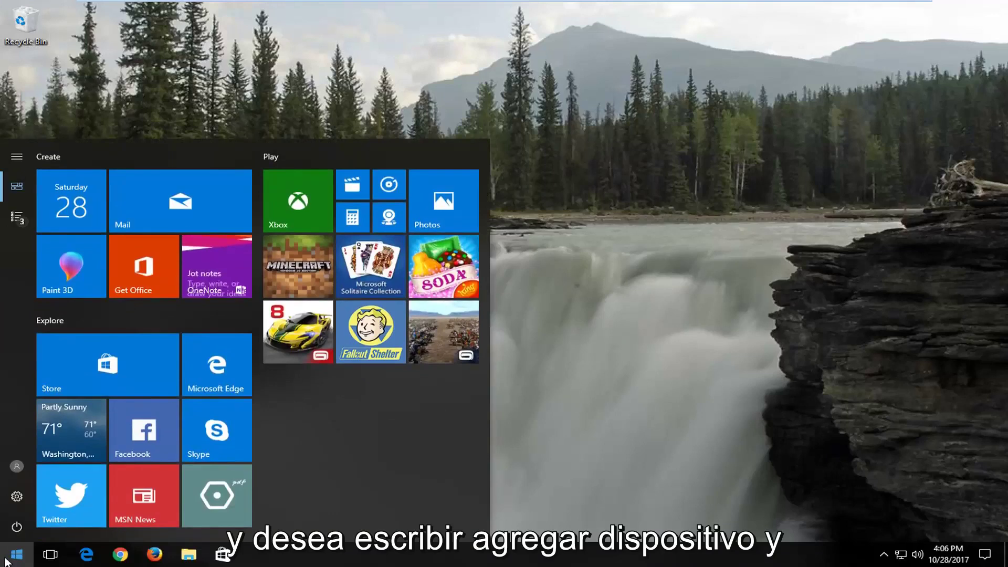
type("add device")
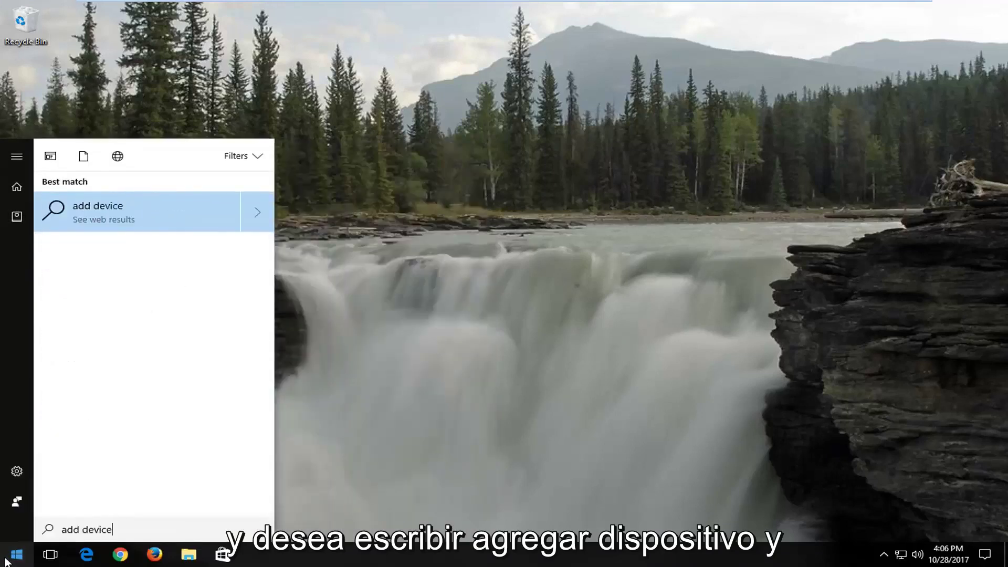
key("ctrl+a")
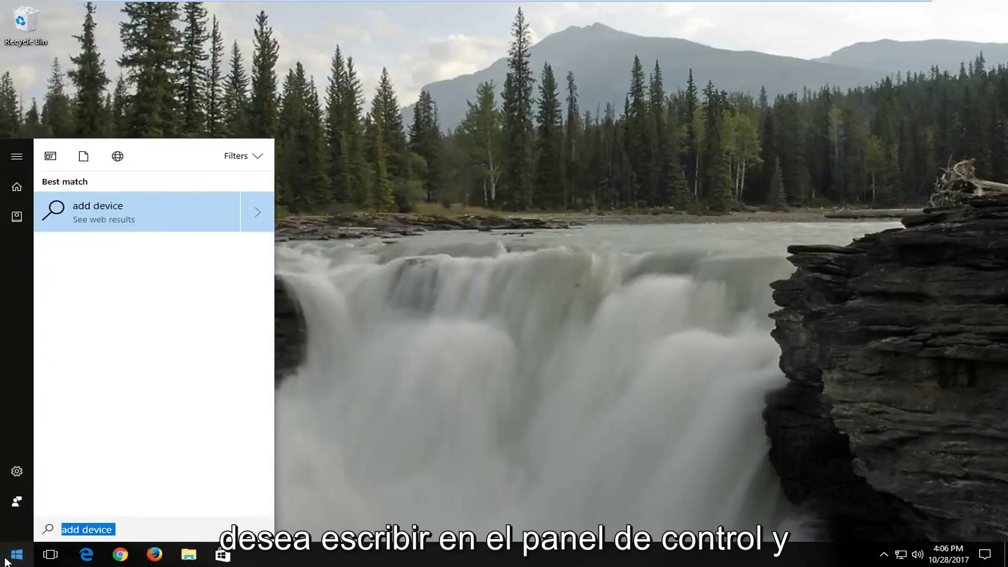
key("BackSpace")
type("c")
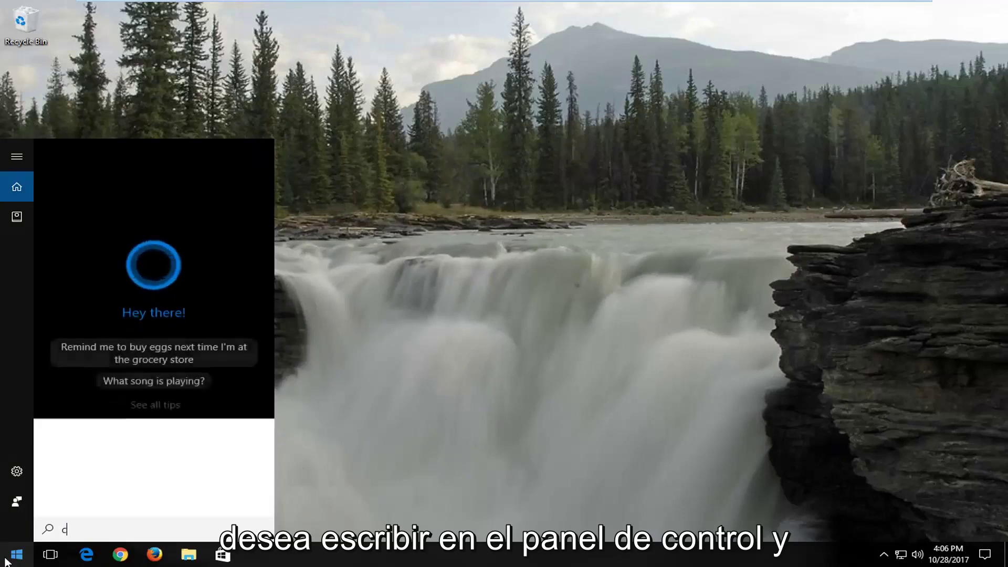
type("ontrol panel")
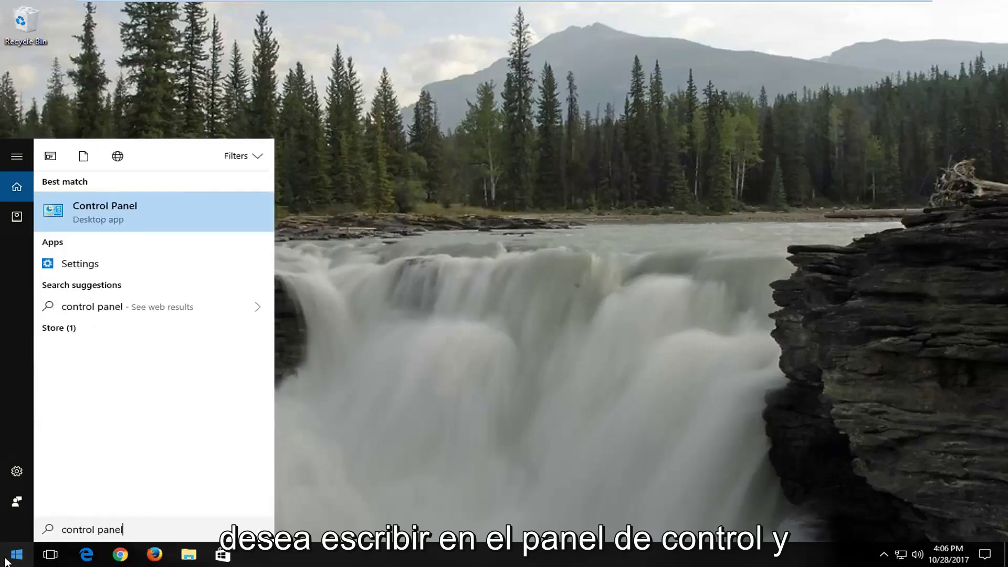
Open Control Panel, start Add a device, and keep the View by setting on Category.
left_click(136, 213)
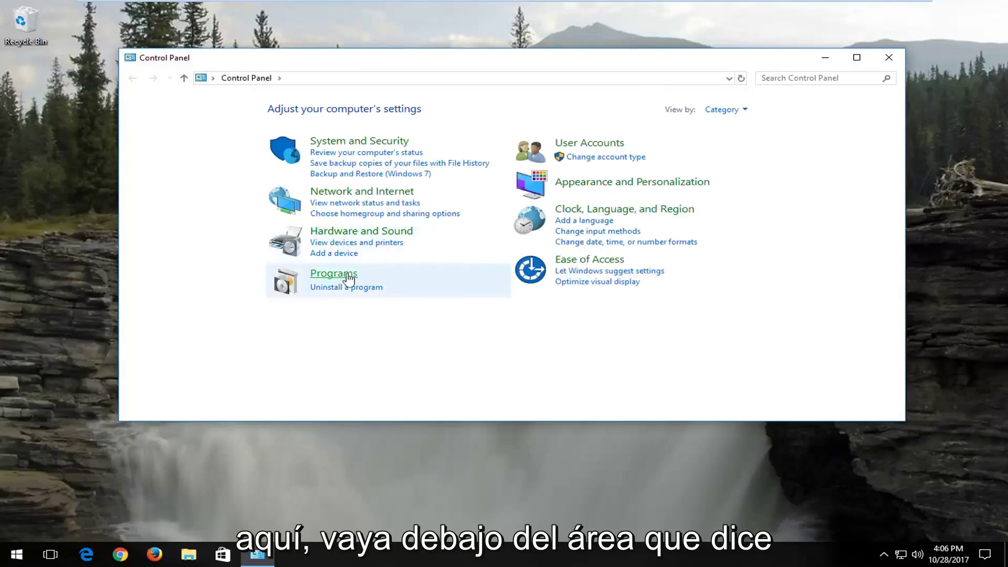
left_click(328, 254)
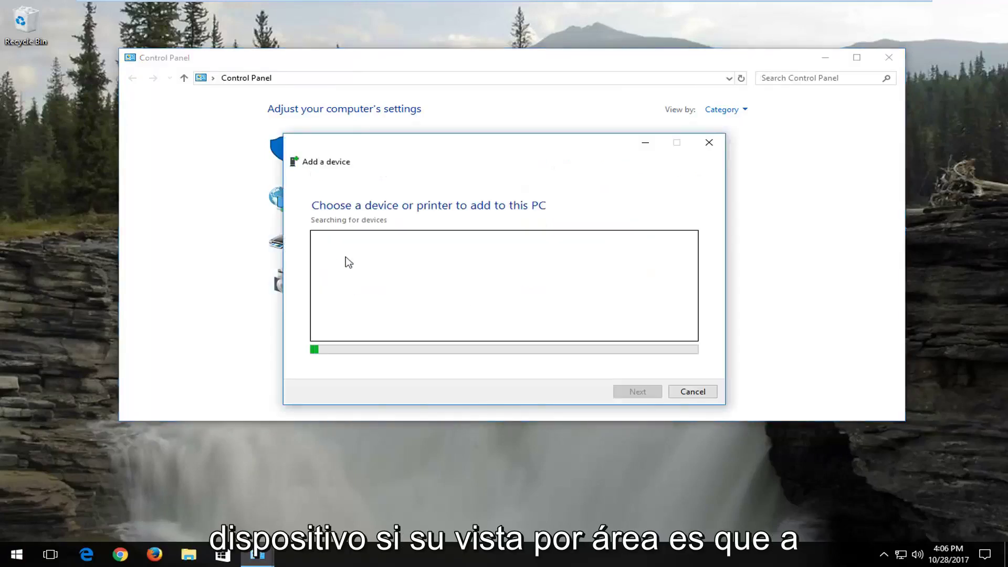
left_click(723, 110)
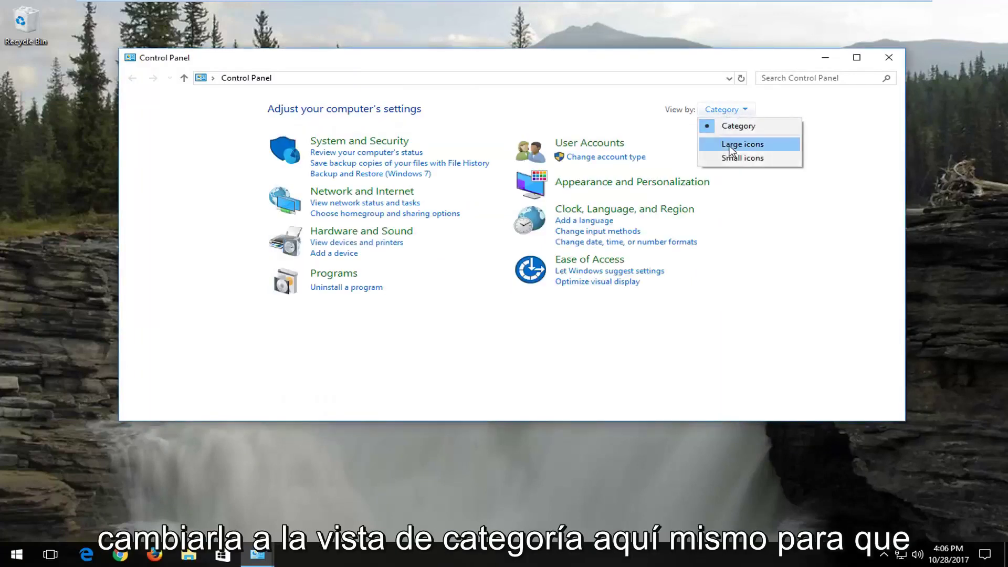
left_click(734, 131)
left_click(723, 110)
left_click(733, 143)
left_click(818, 109)
Bring the Add a device dialog to the front and move it up and left.
left_click(811, 129)
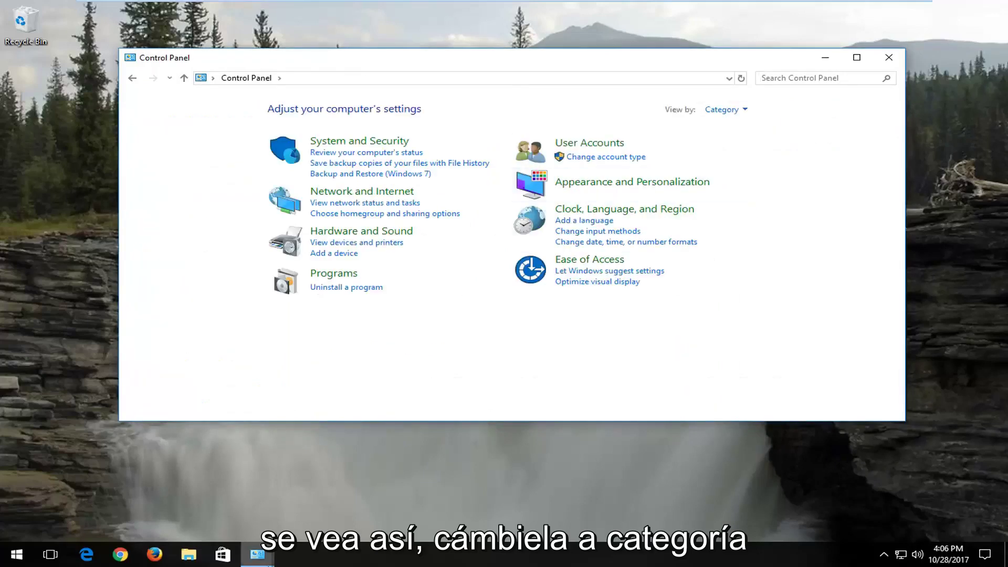
mouse_move(257, 554)
left_click(323, 502)
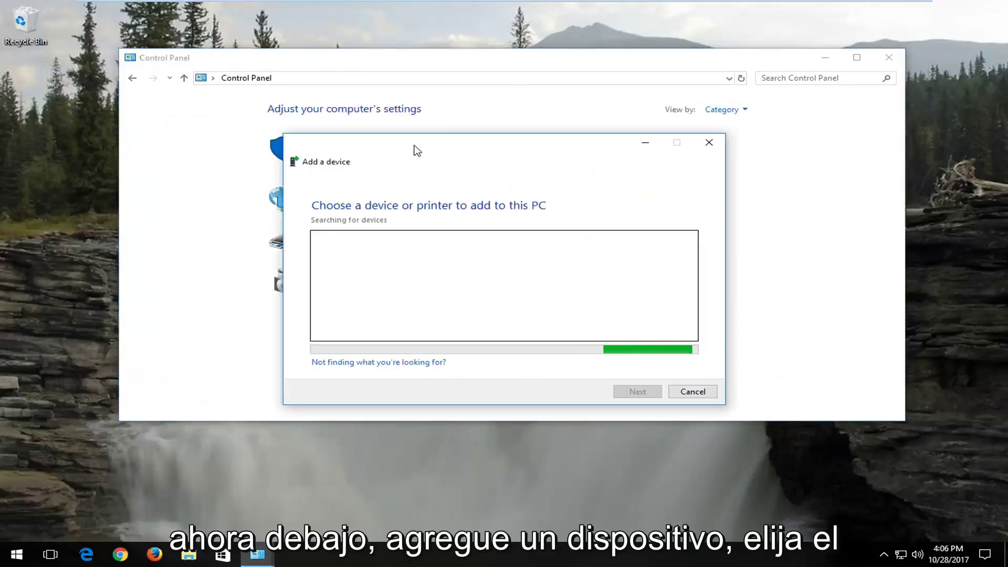
left_click_drag(414, 151, 397, 113)
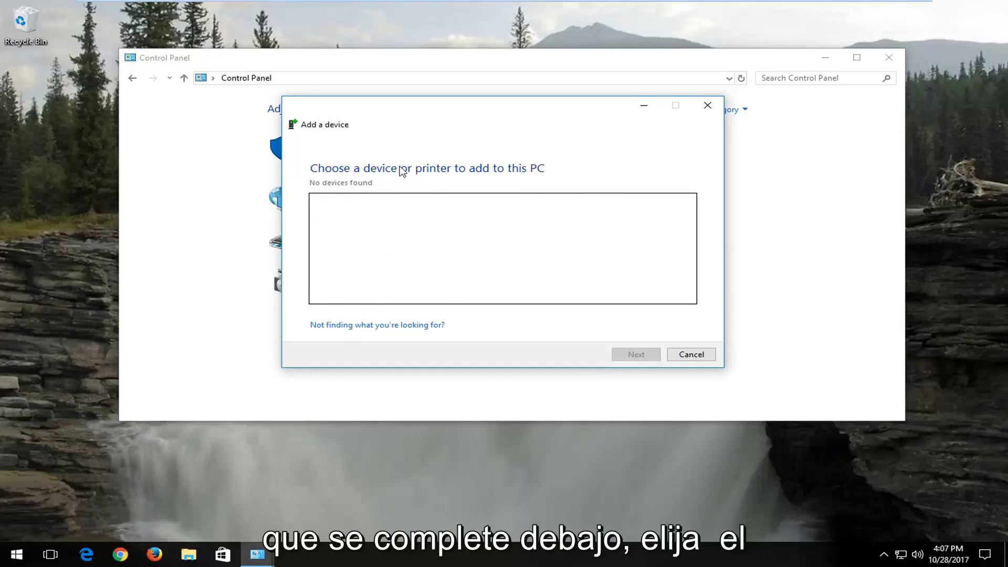
Dismiss the device-not-found help page and cancel the Add a device wizard.
left_click(349, 326)
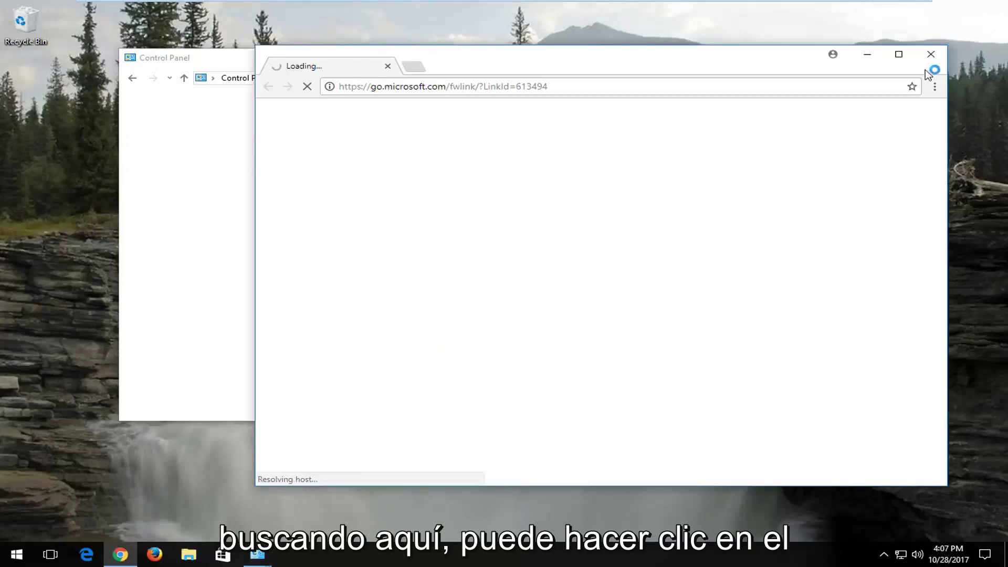
left_click(931, 52)
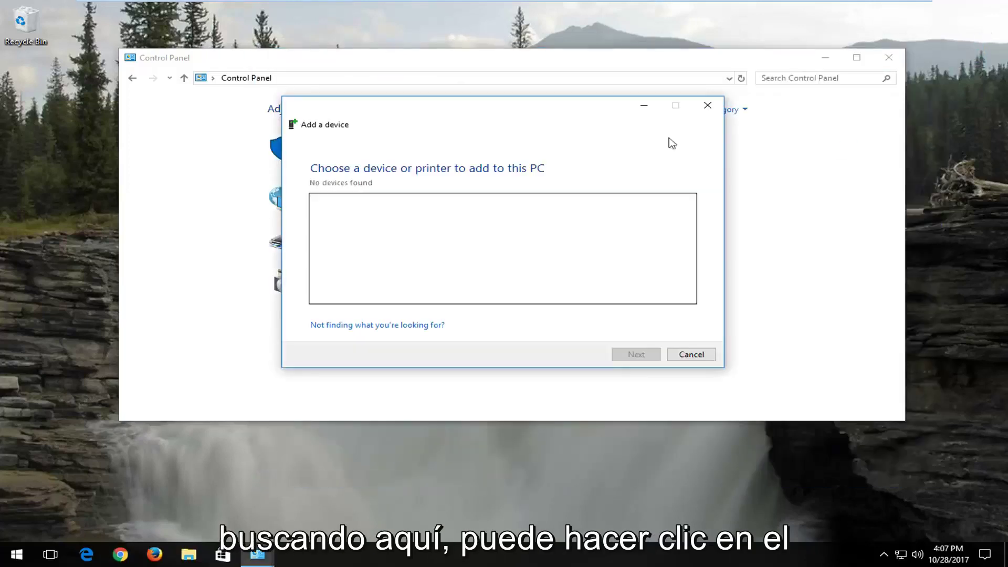
left_click(691, 355)
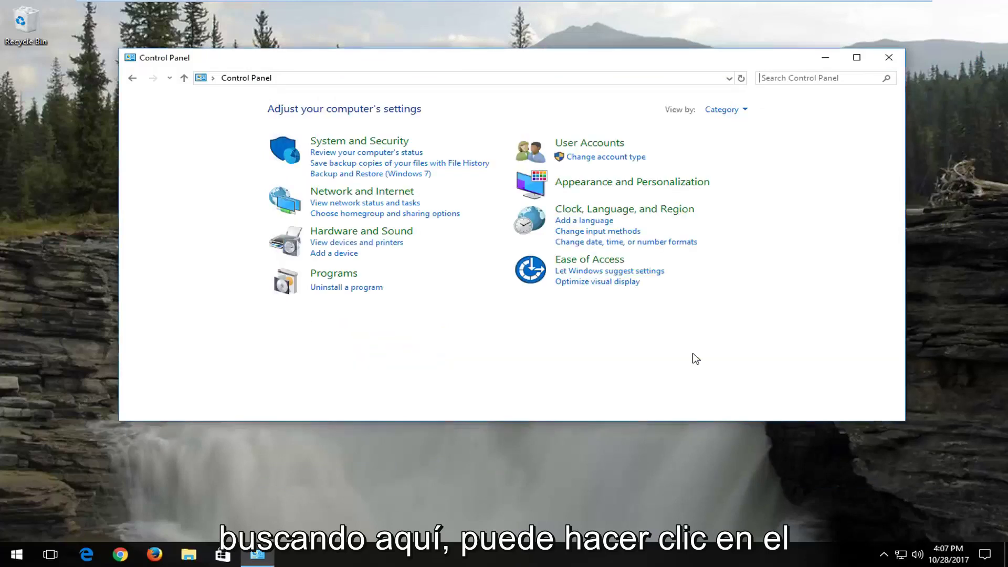
Start Advanced printer setup from Hardware and Sound and reposition the new dialog.
left_click(349, 231)
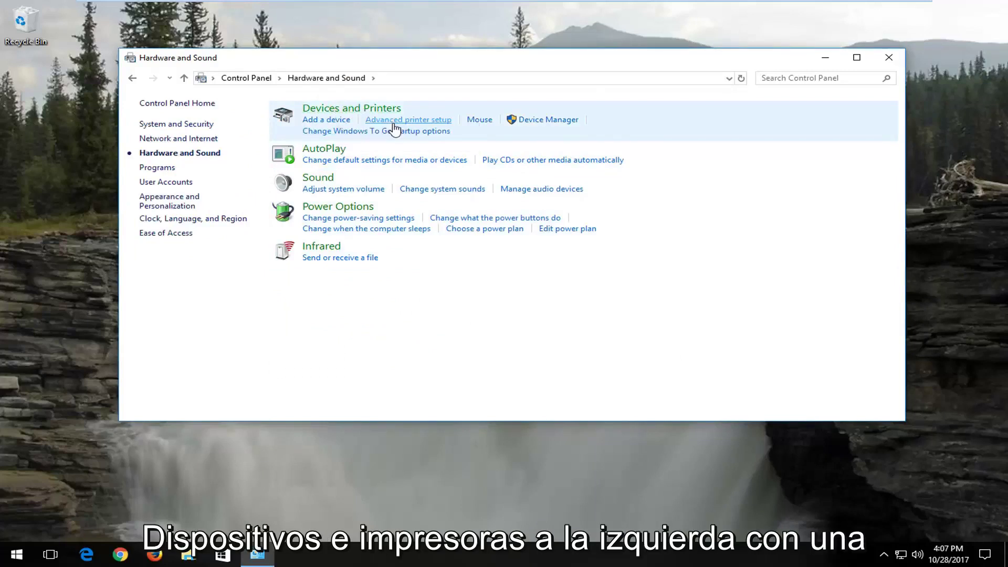
left_click(439, 121)
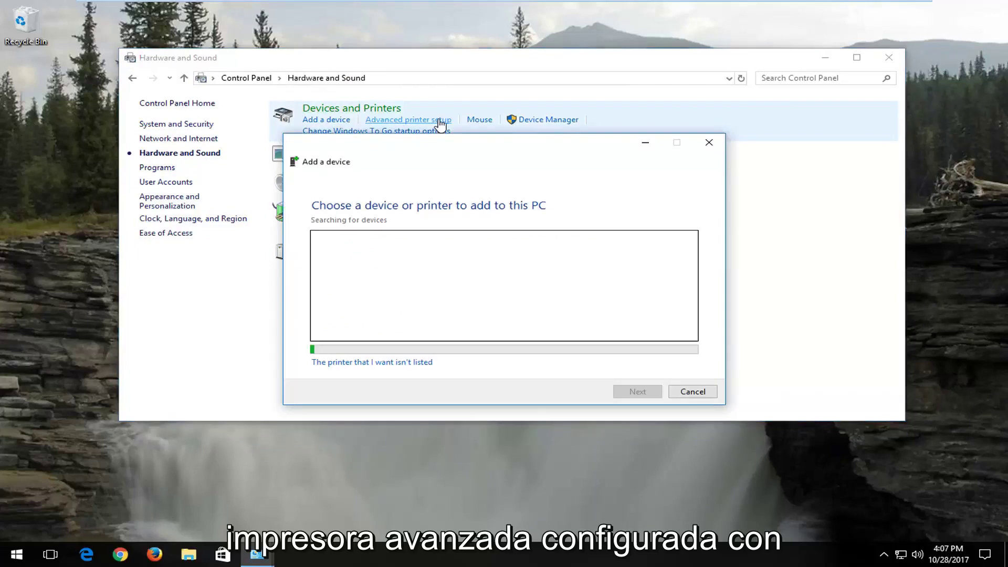
left_click_drag(418, 154, 413, 128)
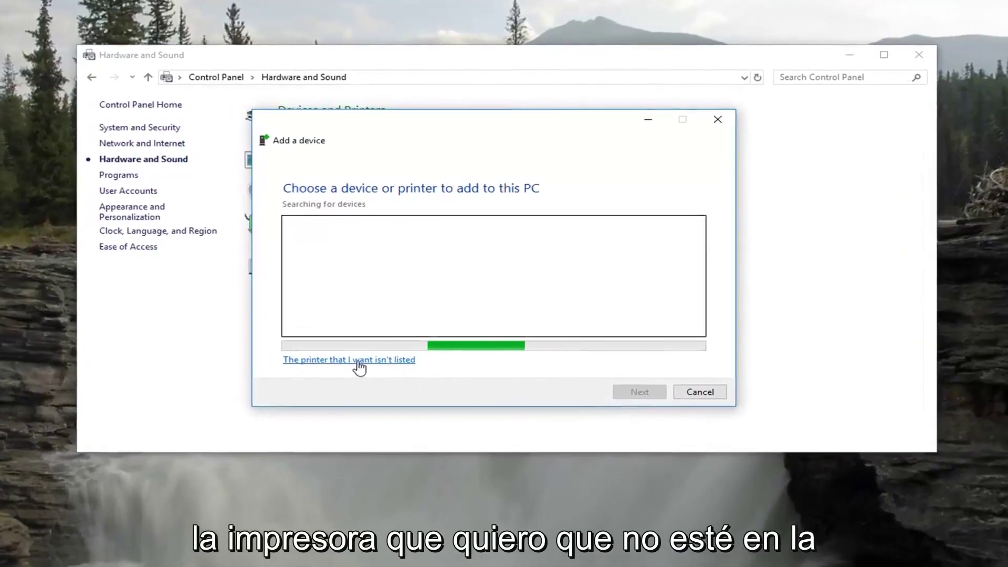
Add a local printer manually using the existing LPT1 port.
left_click(350, 355)
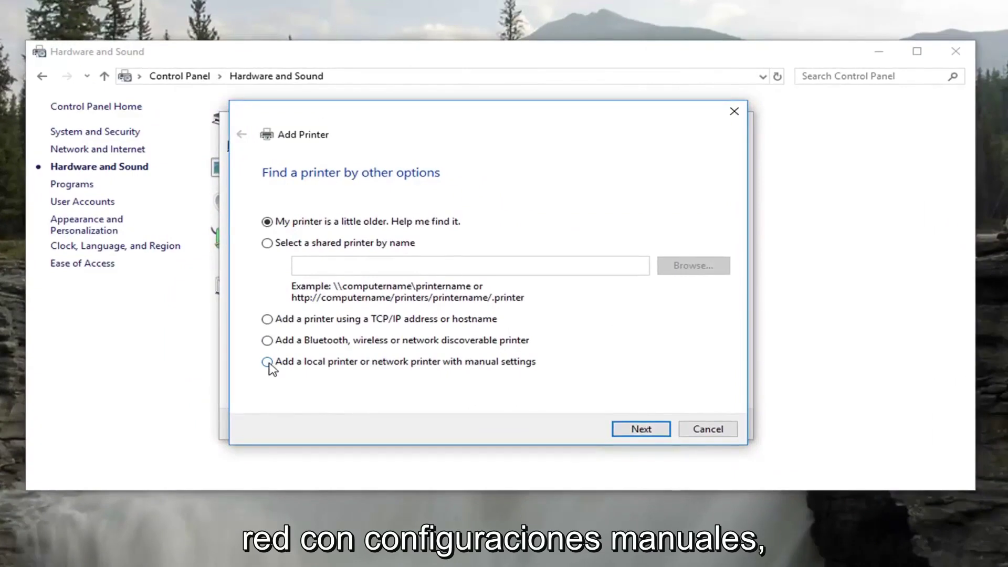
left_click(635, 433)
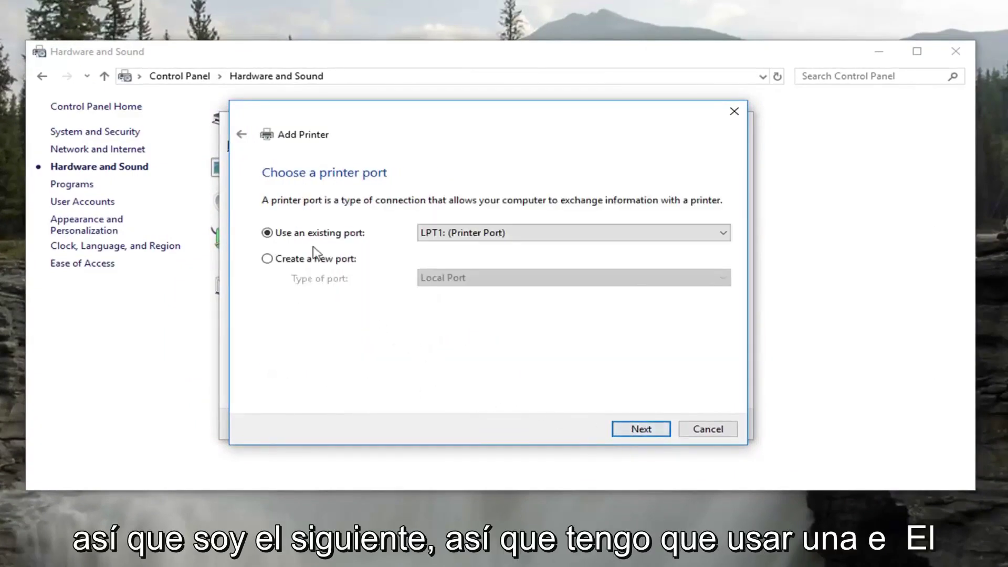
left_click(503, 247)
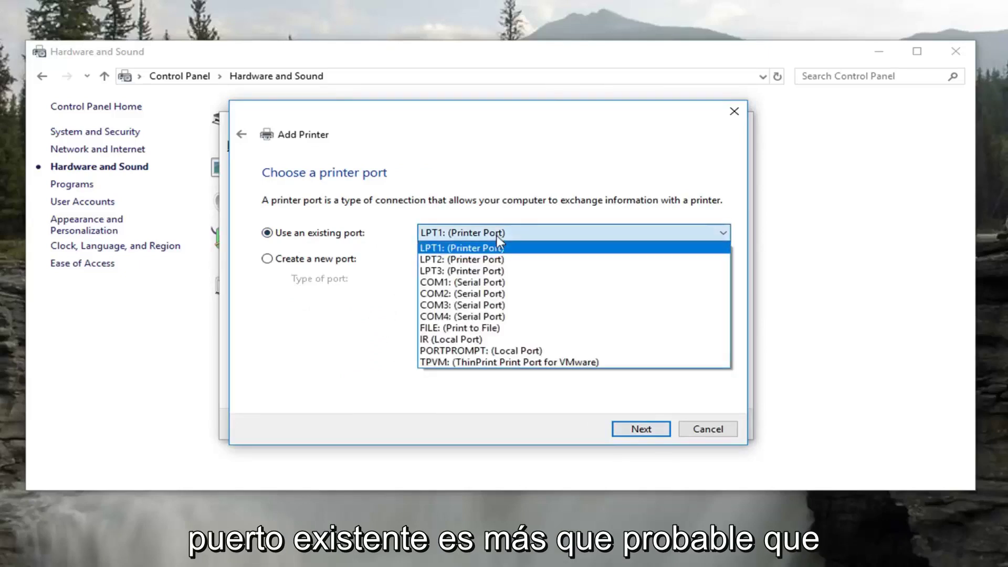
left_click(492, 246)
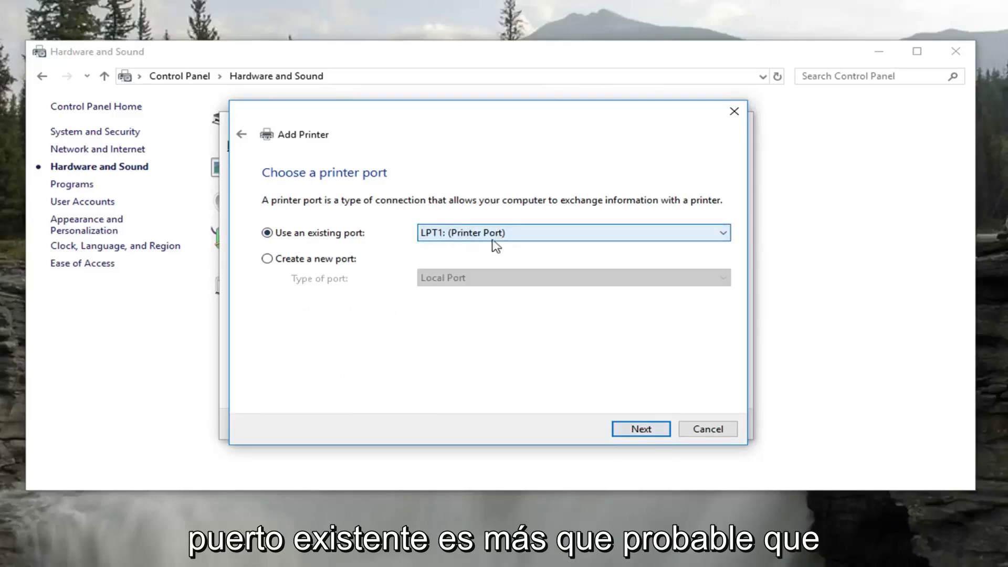
left_click(640, 430)
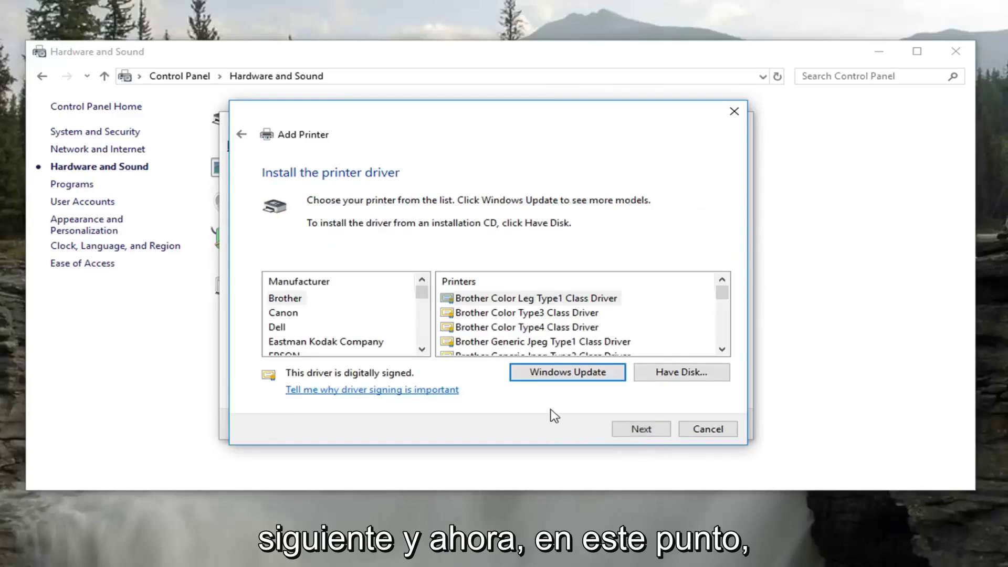
Pick manufacturer Canon and the Canon LBP8610/8620/8630 Class Driver.
mouse_move(421, 292)
left_mouse_down()
mouse_move(420, 304)
mouse_move(420, 292)
left_mouse_up()
left_click(294, 314)
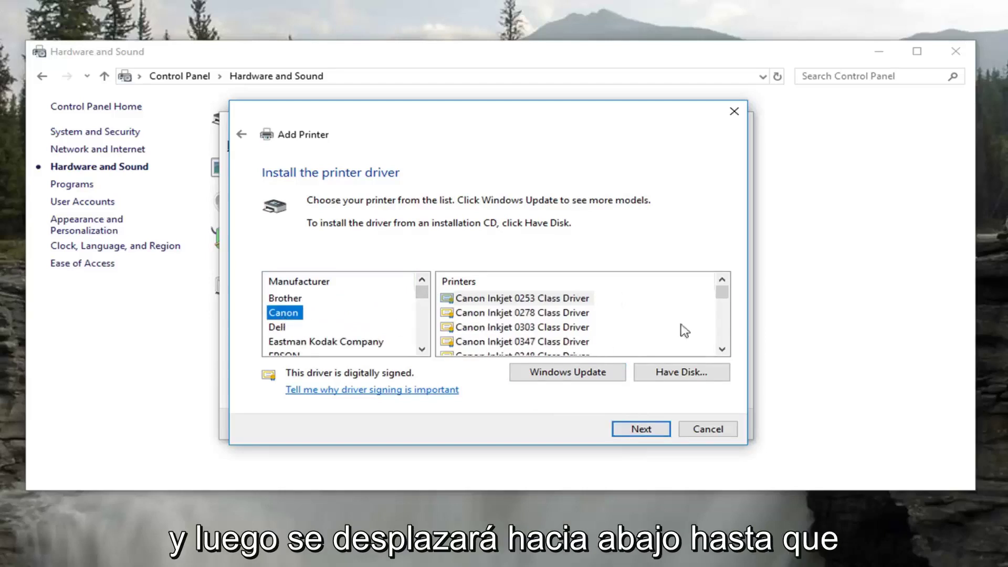
left_click_drag(723, 293, 722, 343)
left_click(531, 298)
scroll(531, 314, "up", 4)
left_click(539, 314)
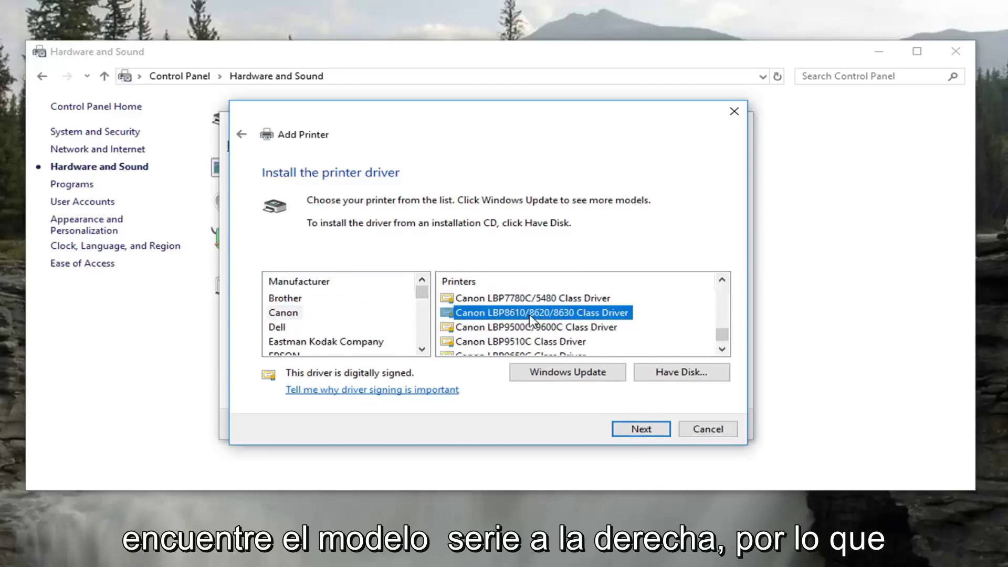
scroll(539, 315, "up", 1)
scroll(541, 318, "down", 1)
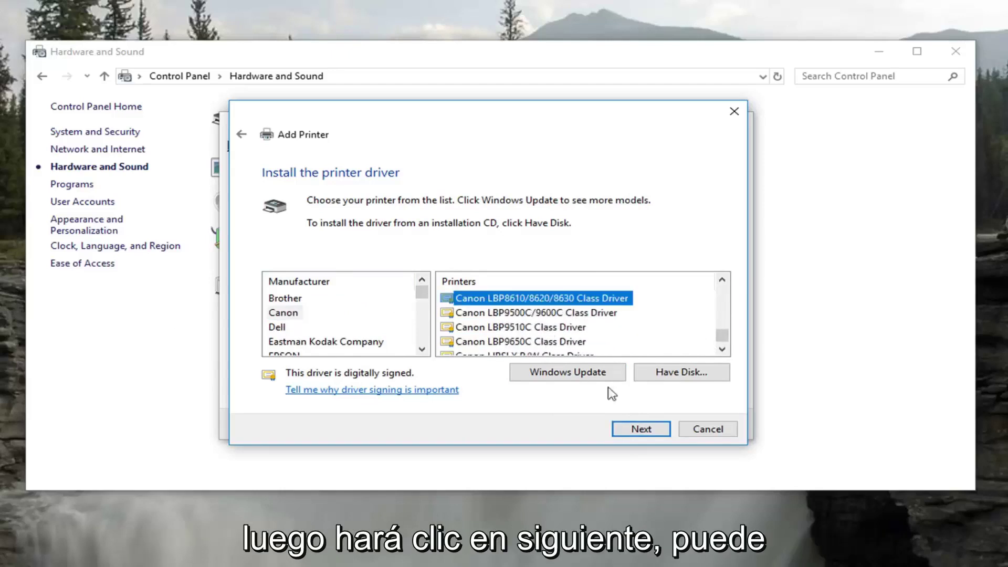
left_click(632, 434)
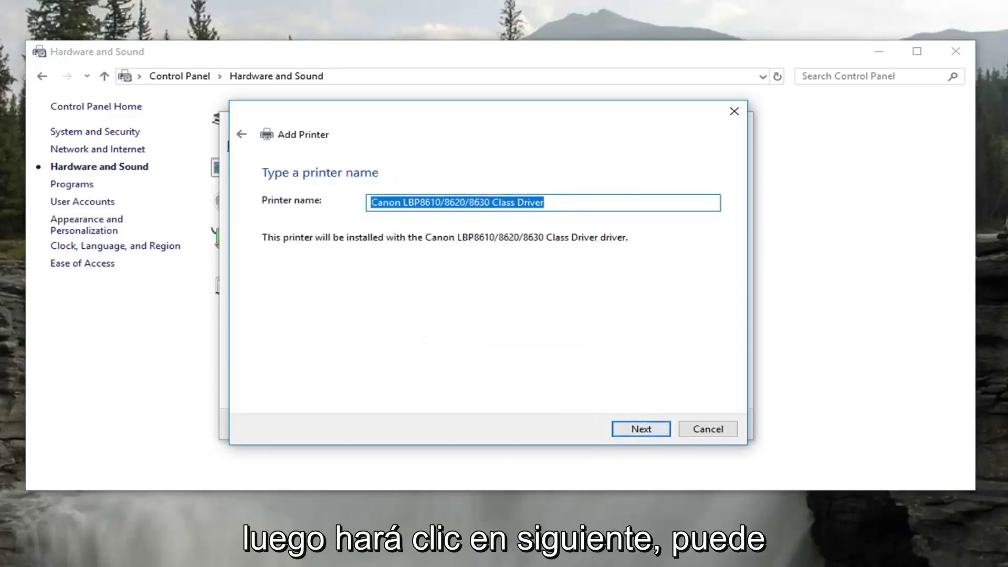
Install the Canon LBP8610/8620/8630 printer under its default name, then close Hardware and Sound.
left_click(638, 423)
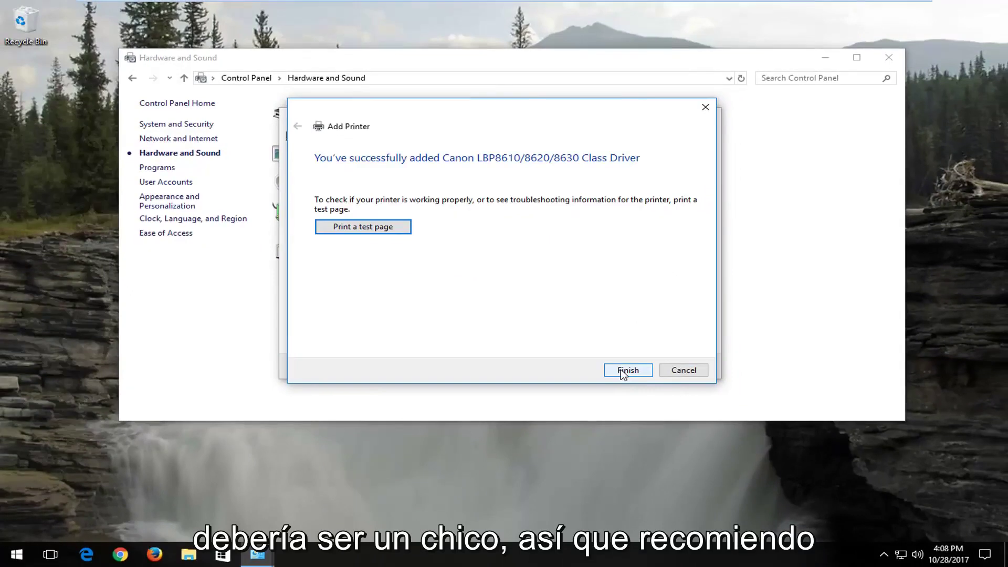
left_click(627, 370)
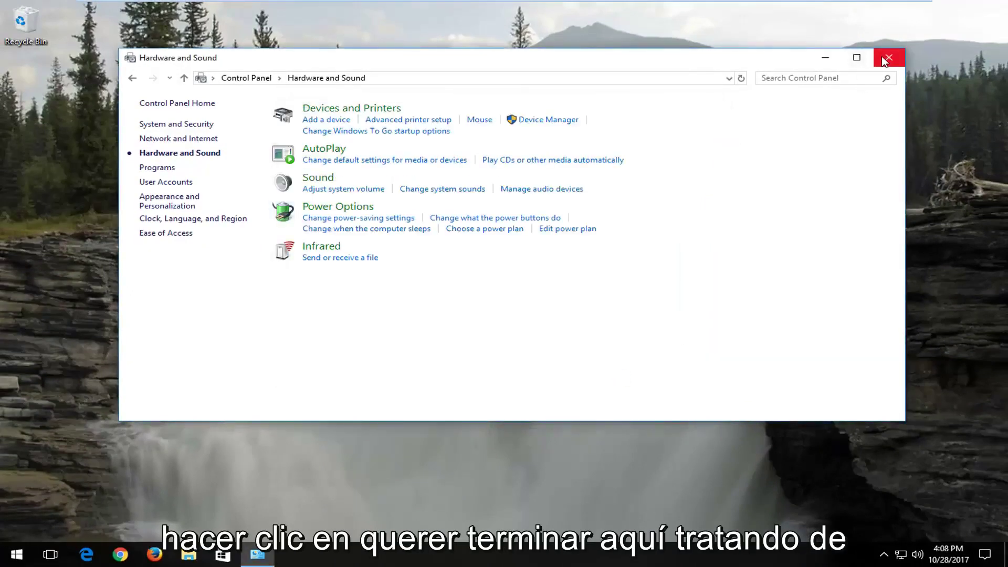
left_click(884, 60)
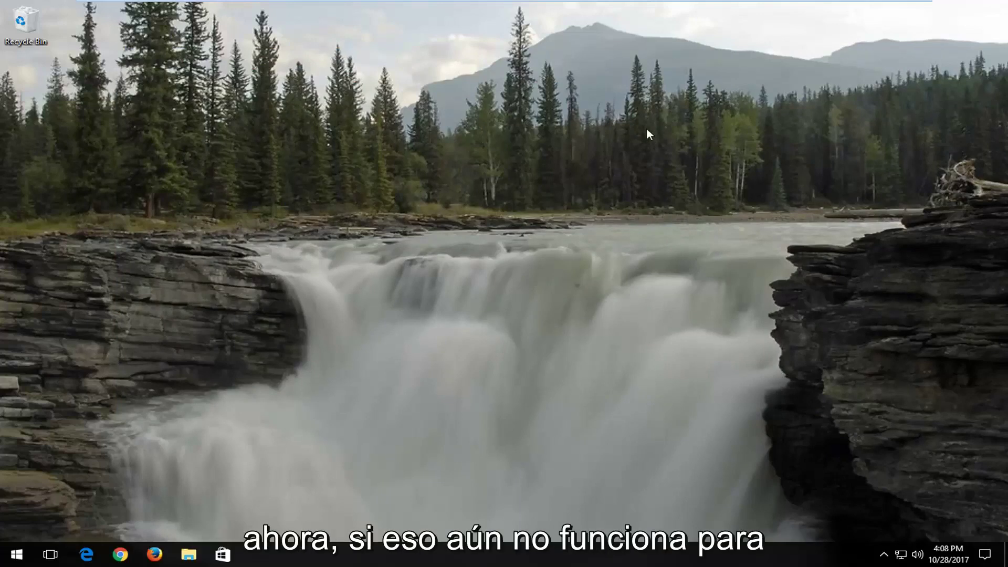
In a new Chrome window, search google.com for 'canon pixma mg3620'.
left_click(124, 555)
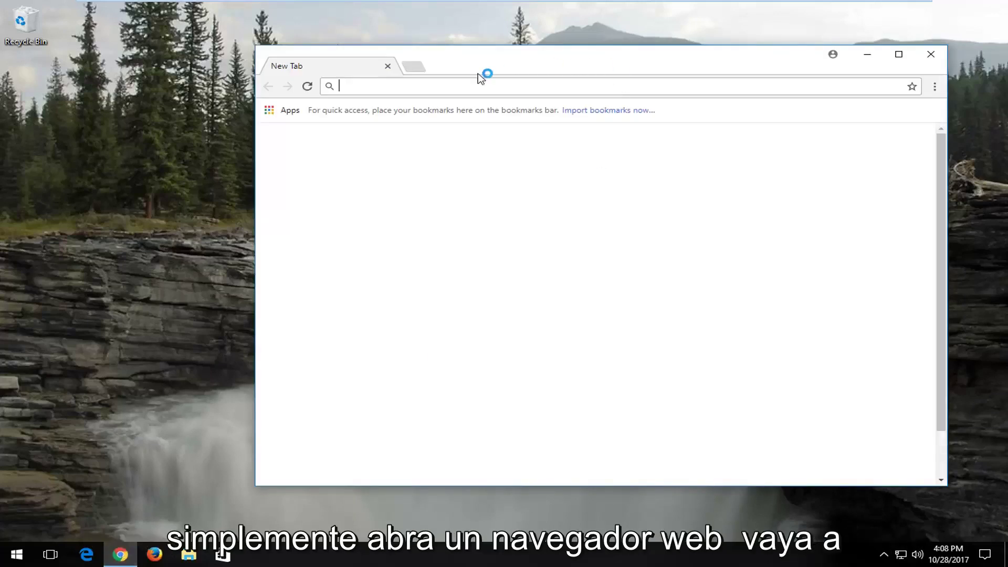
type("google.com")
key("Return")
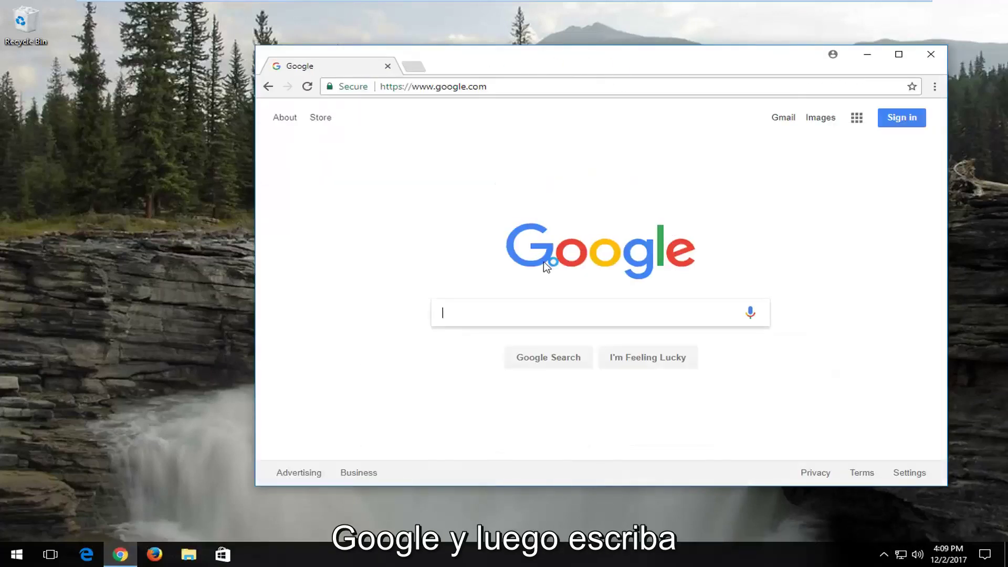
type("canon p")
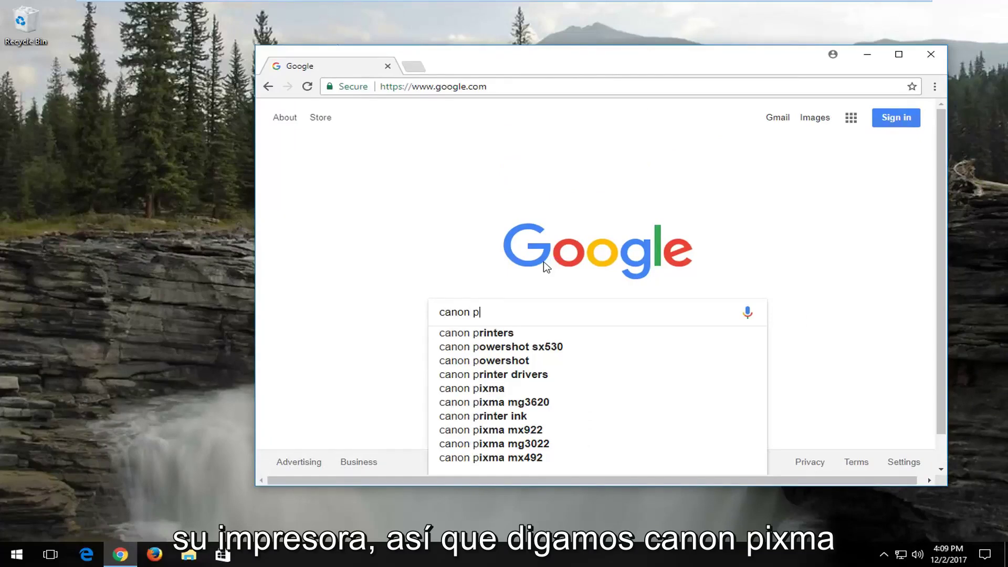
type("ixma")
key("Down")
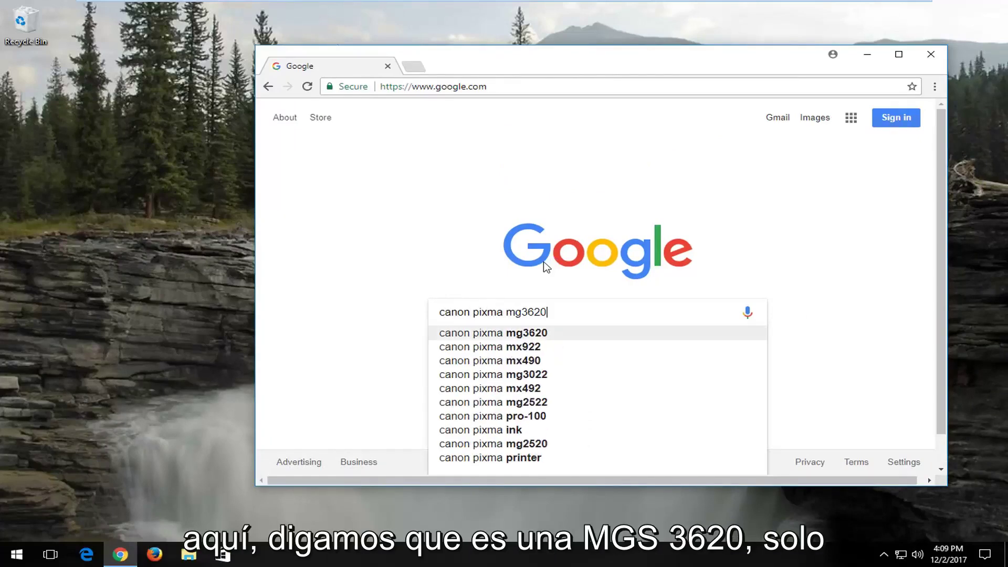
key("Return")
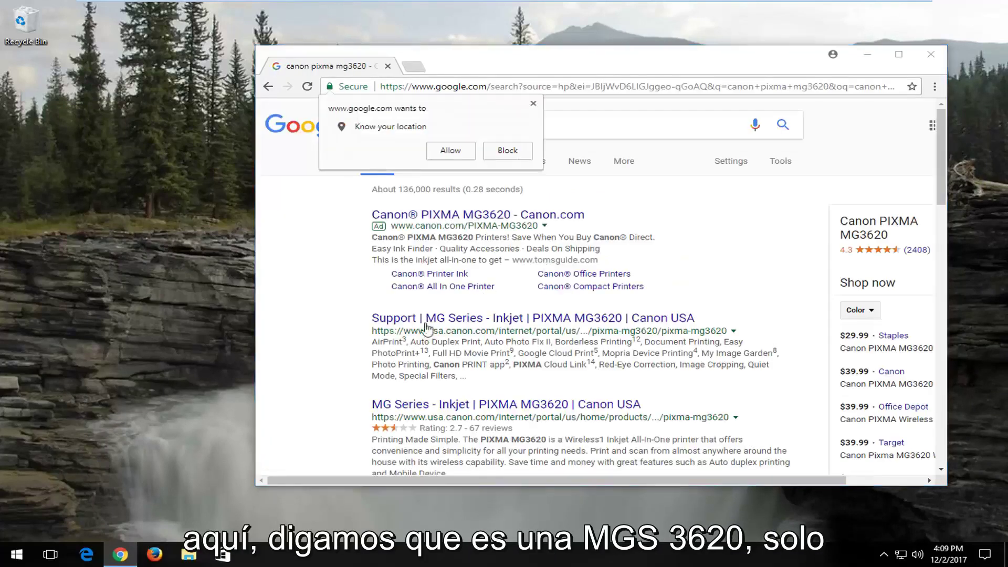
Open the Canon USA MG3620 support result in a maximized window, declining location access.
left_click(532, 103)
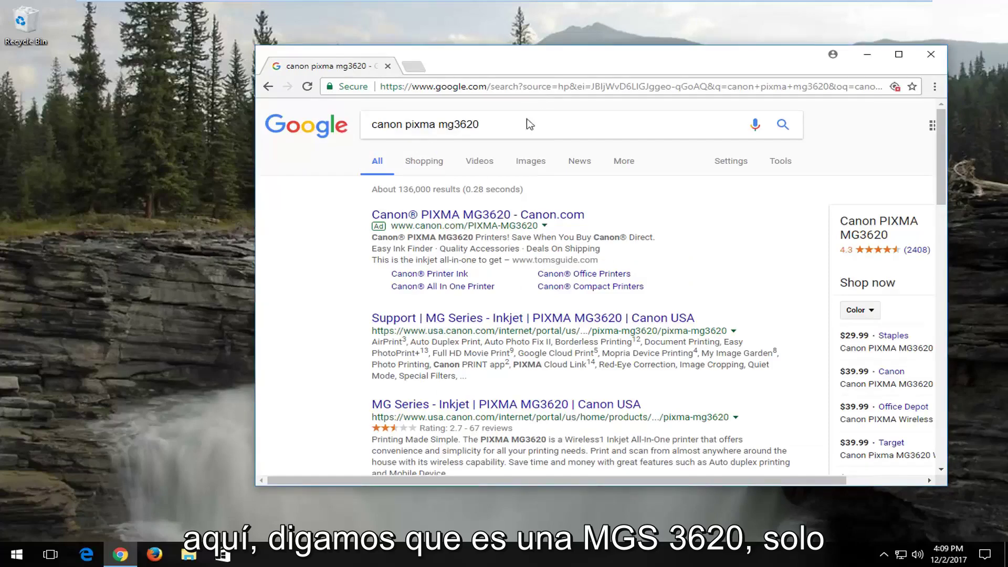
left_click(414, 320)
left_click(898, 54)
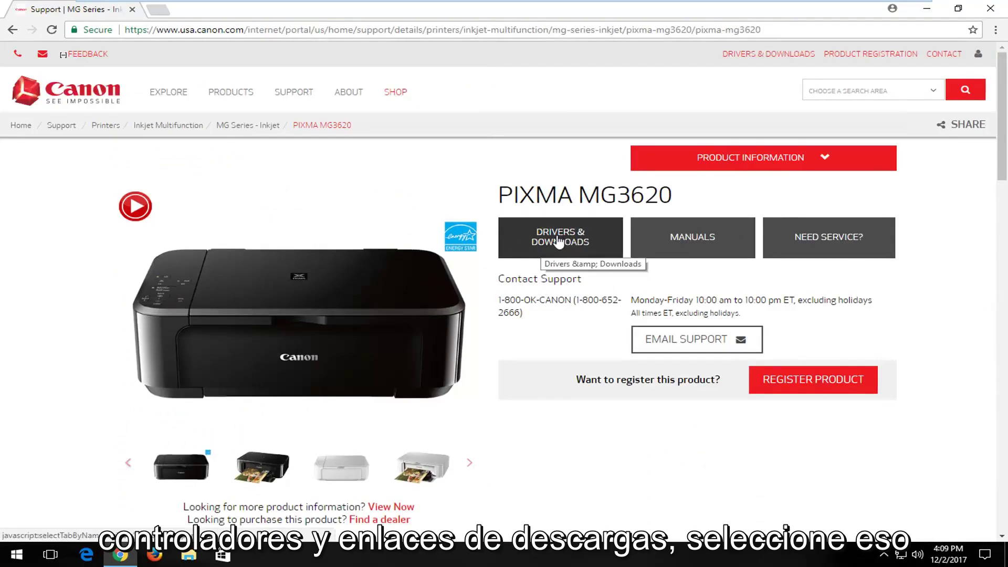
Download the recommended MG3600 series Full Driver & Software Package from Drivers & Downloads.
left_click(562, 240)
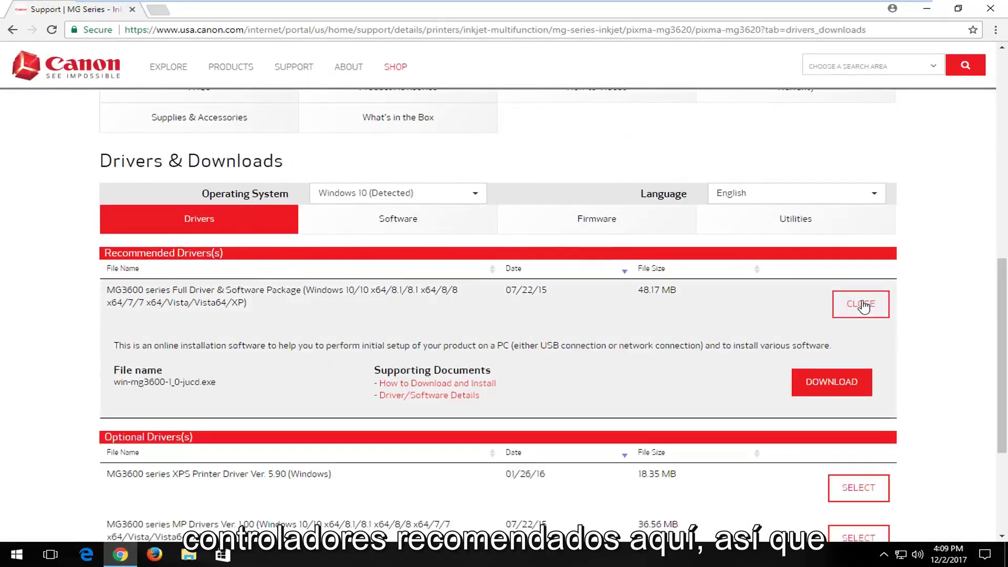
left_click(824, 383)
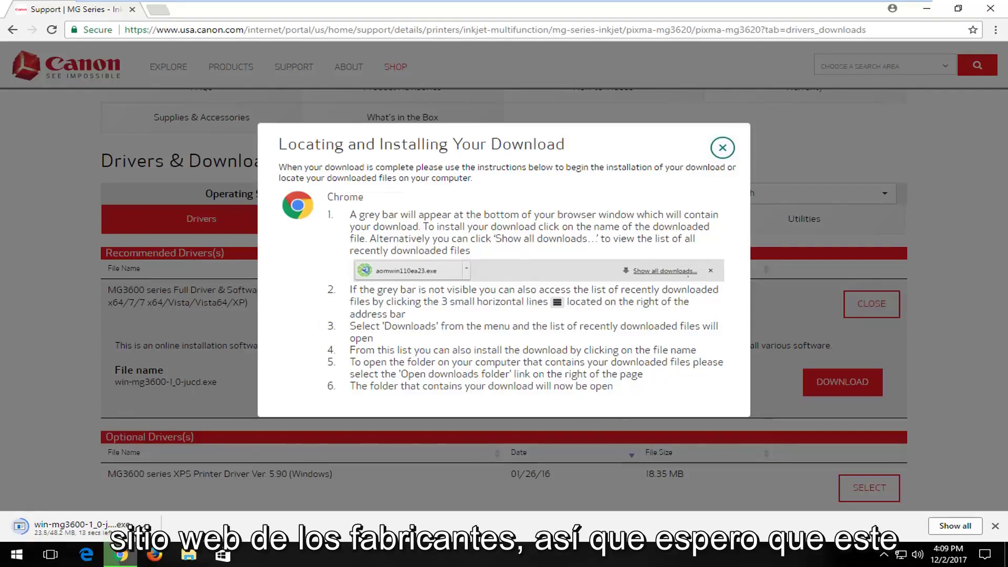
Close Chrome and cancel the in-progress driver download.
left_click(990, 8)
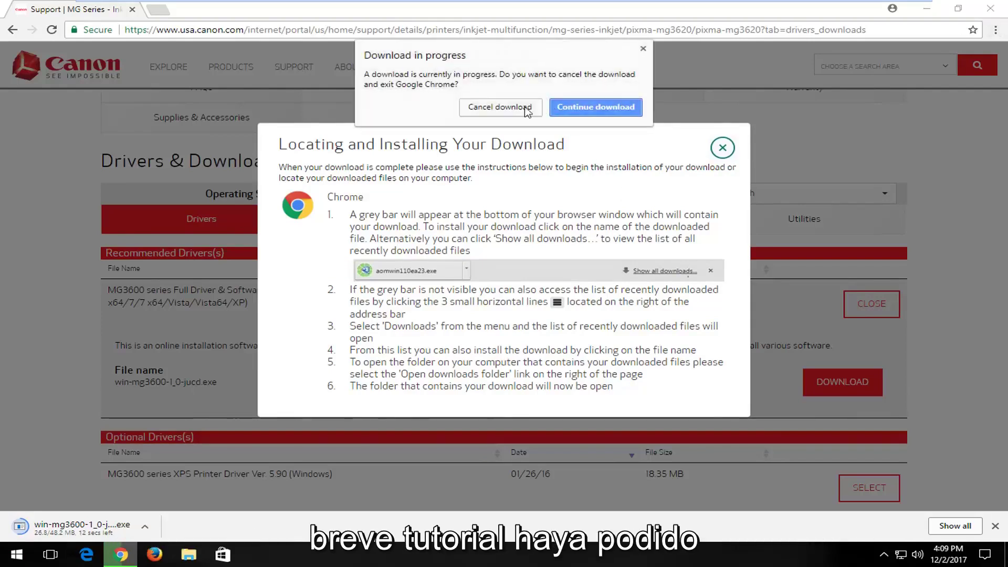
left_click(506, 108)
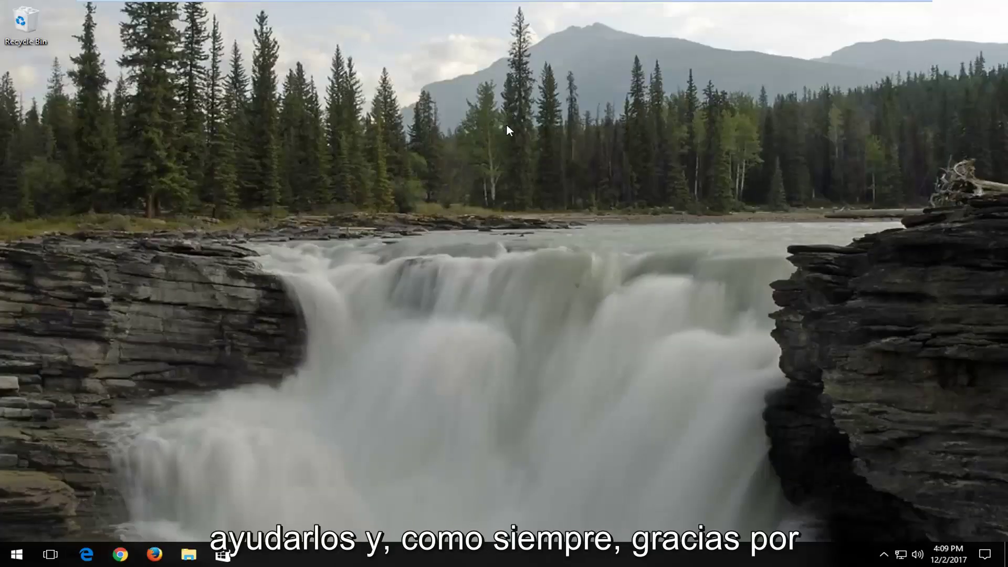